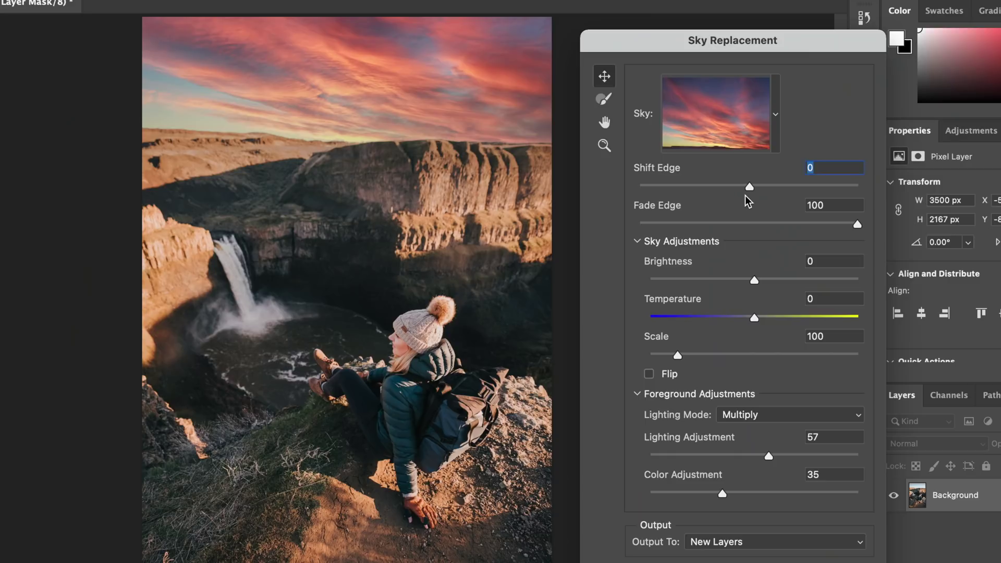
- Set Shift Edge to 3 and Brightness to -3, then rescale and reposition the sunset sky
{"action": "left_click_drag", "start_coordinate": [745, 195], "coordinate": [753, 189]}
{"action": "mouse_move", "coordinate": [754, 280]}
{"action": "left_mouse_down"}
{"action": "mouse_move", "coordinate": [786, 278]}
{"action": "mouse_move", "coordinate": [751, 280]}
{"action": "left_mouse_up"}
{"action": "left_click_drag", "start_coordinate": [677, 355], "coordinate": [732, 353]}
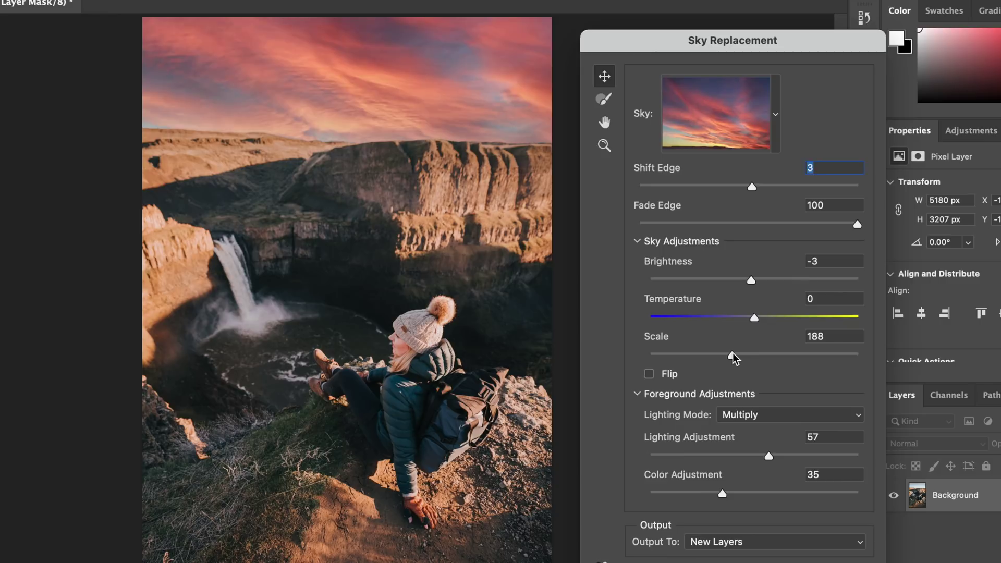
{"action": "left_click_drag", "start_coordinate": [454, 104], "coordinate": [469, 79]}
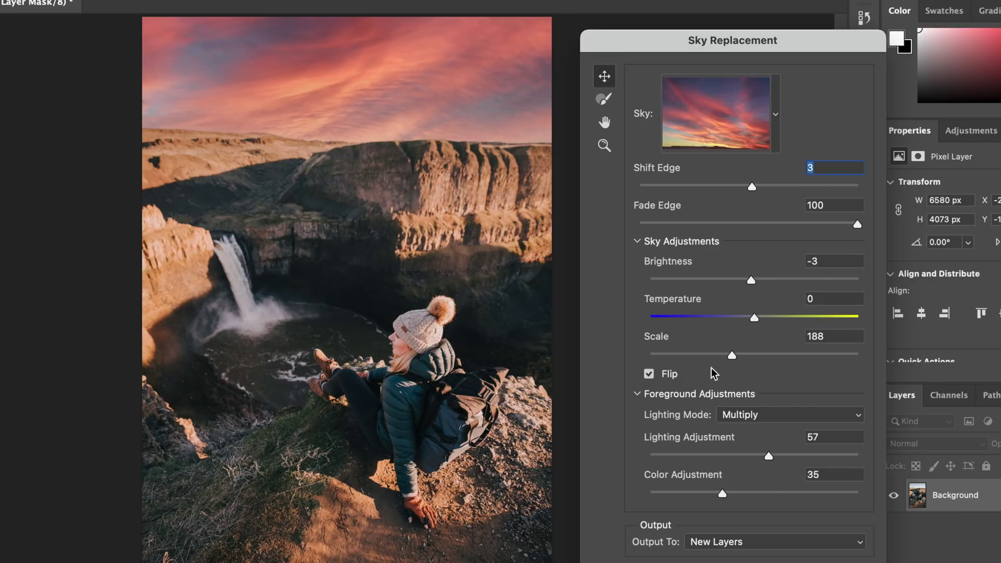
{"action": "left_click_drag", "start_coordinate": [733, 355], "coordinate": [683, 354]}
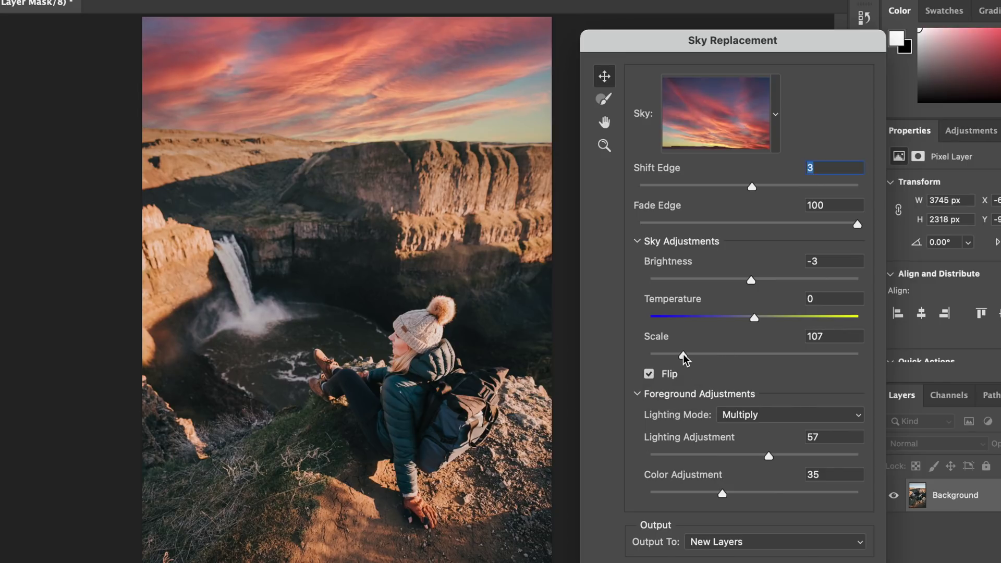
{"action": "left_click_drag", "start_coordinate": [494, 97], "coordinate": [492, 48]}
- Try the rainbow sky preset, then return to the sunset sky
{"action": "left_click", "coordinate": [775, 114]}
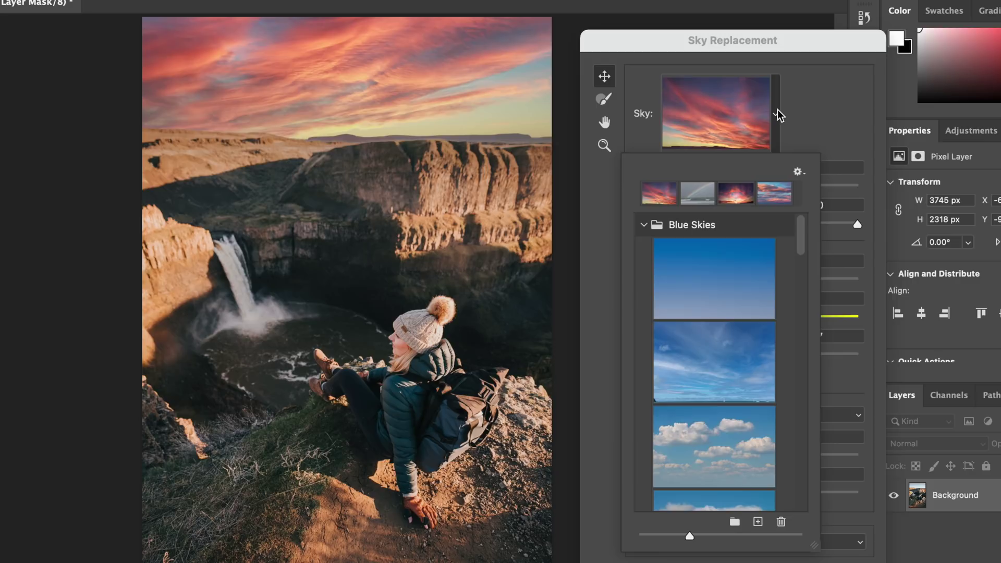
{"action": "left_click_drag", "start_coordinate": [801, 333], "coordinate": [801, 235]}
{"action": "left_click", "coordinate": [698, 194]}
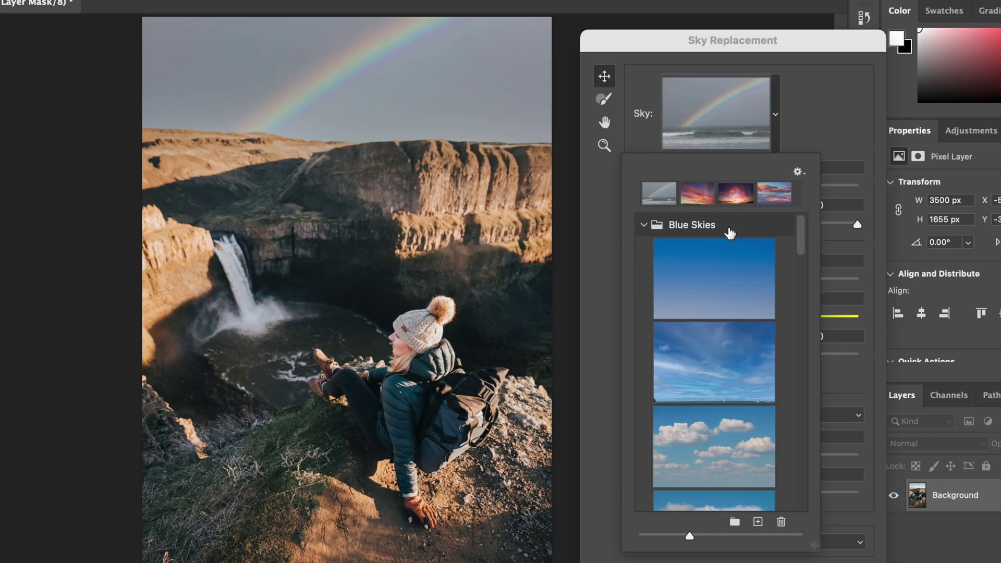
{"action": "left_click", "coordinate": [703, 194]}
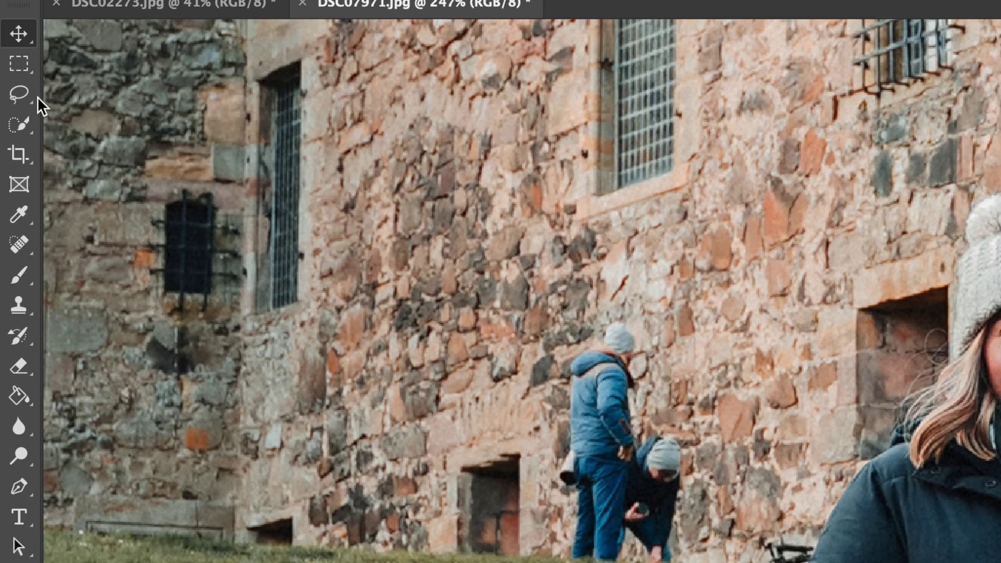
- Lasso the two people by the castle wall and start Edit > Content-Aware Fill
{"action": "left_click", "coordinate": [11, 69]}
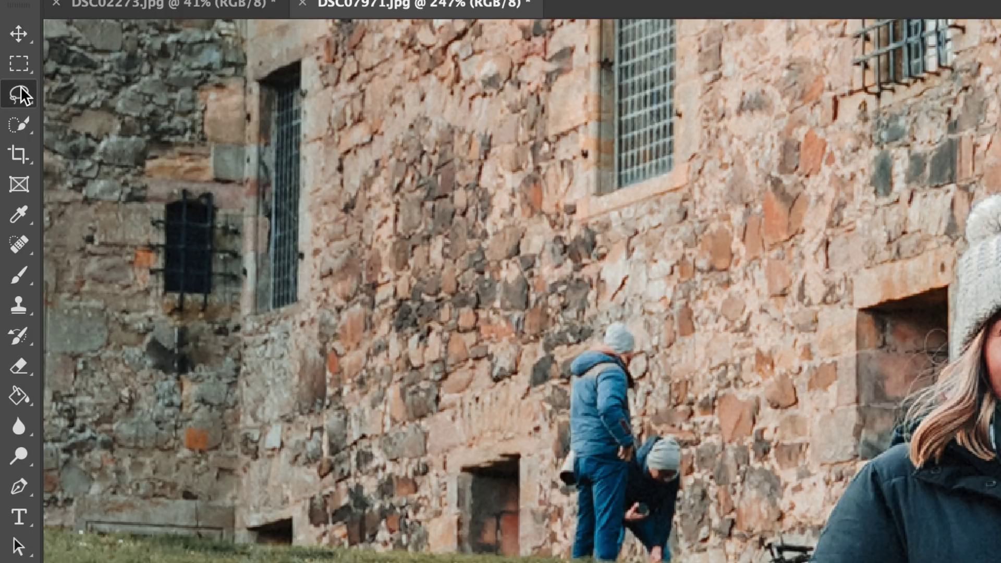
{"action": "left_click_drag", "start_coordinate": [580, 329], "coordinate": [657, 363]}
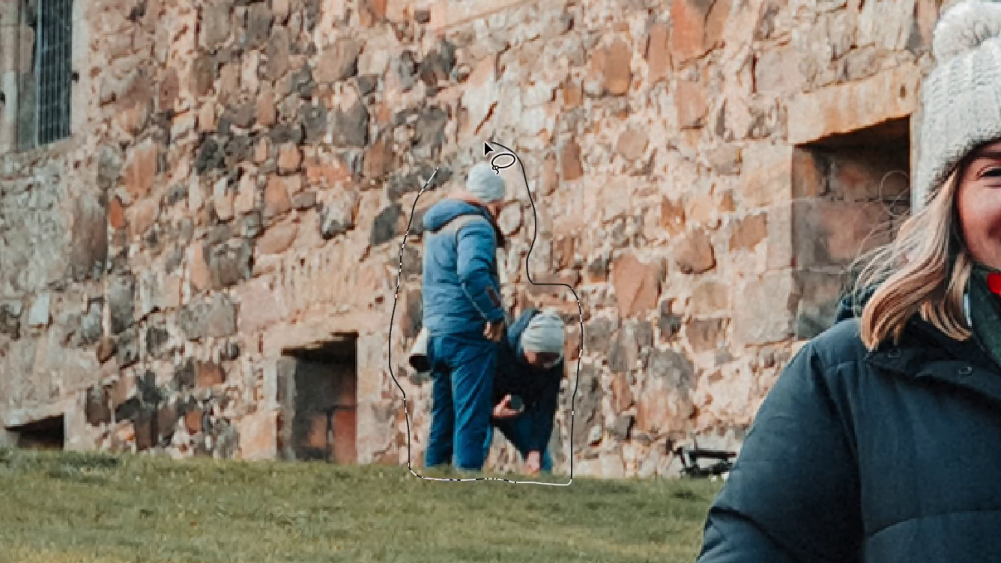
{"action": "left_click_drag", "start_coordinate": [445, 162], "coordinate": [429, 174]}
{"action": "left_click", "coordinate": [200, 12]}
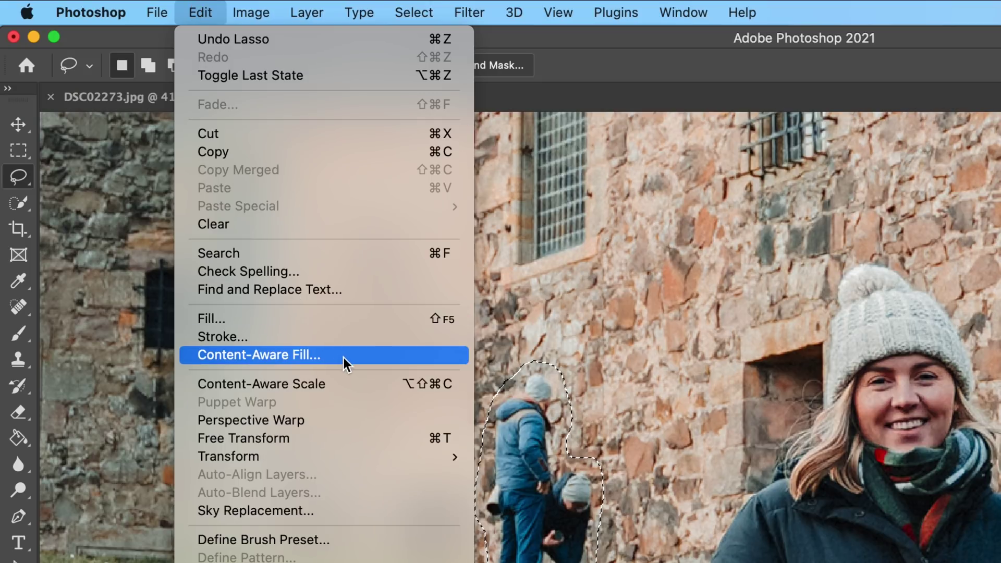
{"action": "left_click", "coordinate": [343, 357]}
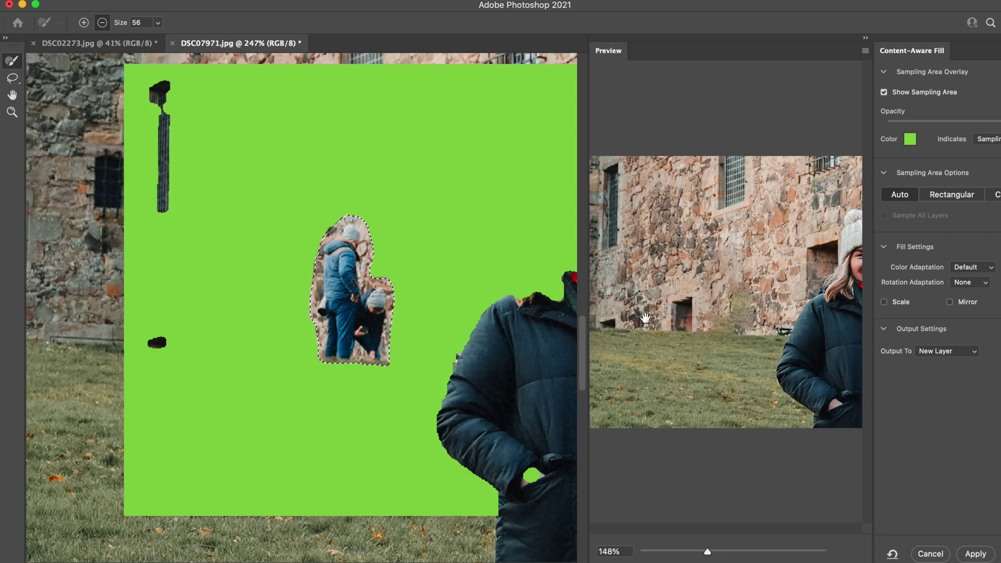
- Zoom the fill preview onto the wall and brush the grass out of the sampling area
{"action": "left_click_drag", "start_coordinate": [708, 553], "coordinate": [744, 553]}
{"action": "left_click_drag", "start_coordinate": [765, 402], "coordinate": [751, 394]}
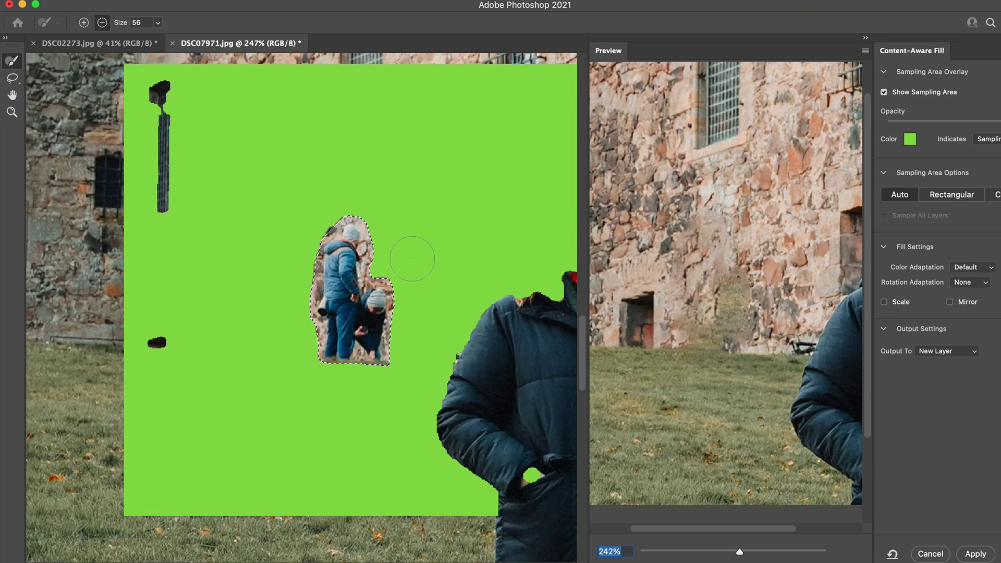
{"action": "key", "text": "bracketright"}
{"action": "key", "text": "bracketright"}
{"action": "key", "text": "bracketright"}
{"action": "key", "text": "bracketright"}
{"action": "key", "text": "bracketright"}
{"action": "key", "text": "bracketright"}
{"action": "key", "text": "bracketright"}
{"action": "key", "text": "bracketright"}
{"action": "key", "text": "bracketright"}
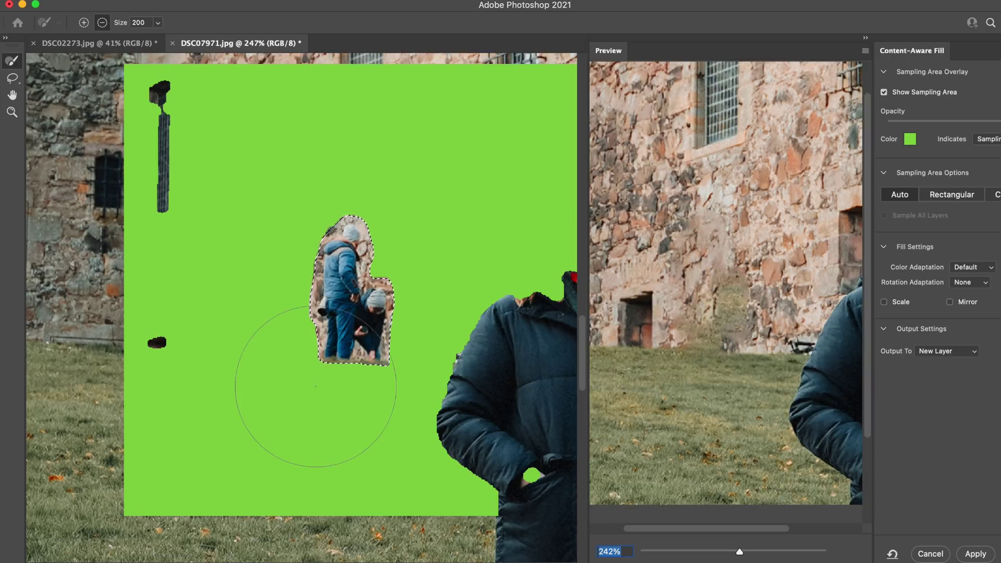
{"action": "mouse_move", "coordinate": [116, 452]}
{"action": "left_mouse_down"}
{"action": "mouse_move", "coordinate": [187, 469]}
{"action": "mouse_move", "coordinate": [298, 463]}
{"action": "mouse_move", "coordinate": [406, 479]}
{"action": "mouse_move", "coordinate": [499, 463]}
{"action": "mouse_move", "coordinate": [490, 420]}
{"action": "mouse_move", "coordinate": [406, 462]}
{"action": "mouse_move", "coordinate": [109, 432]}
{"action": "left_mouse_up"}
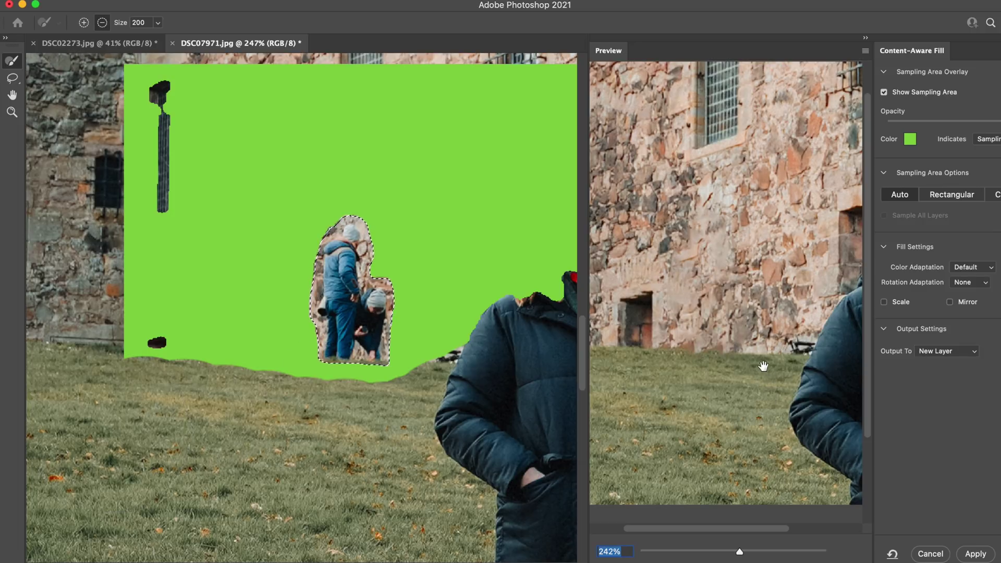
- Output the wall fill to a new layer, deselect, and zoom out
{"action": "key", "text": "Return"}
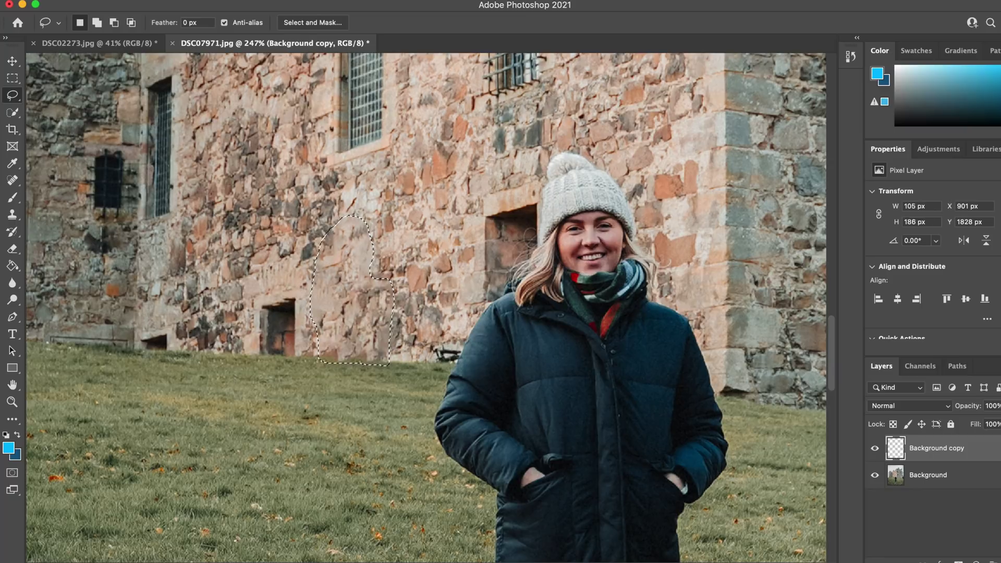
{"action": "key", "text": "super+d"}
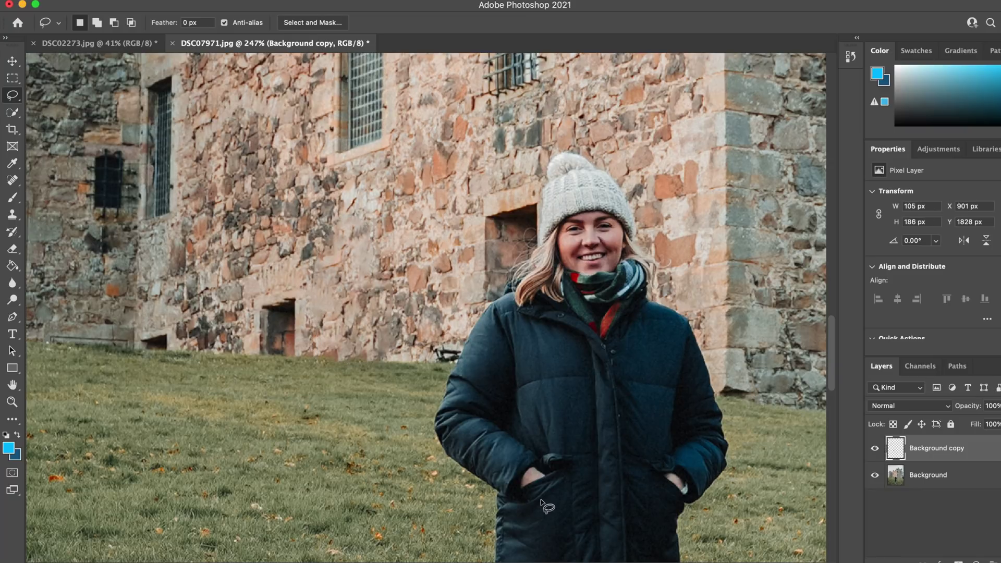
{"action": "scroll", "coordinate": [543, 505], "scroll_direction": "down", "scroll_amount": 5}
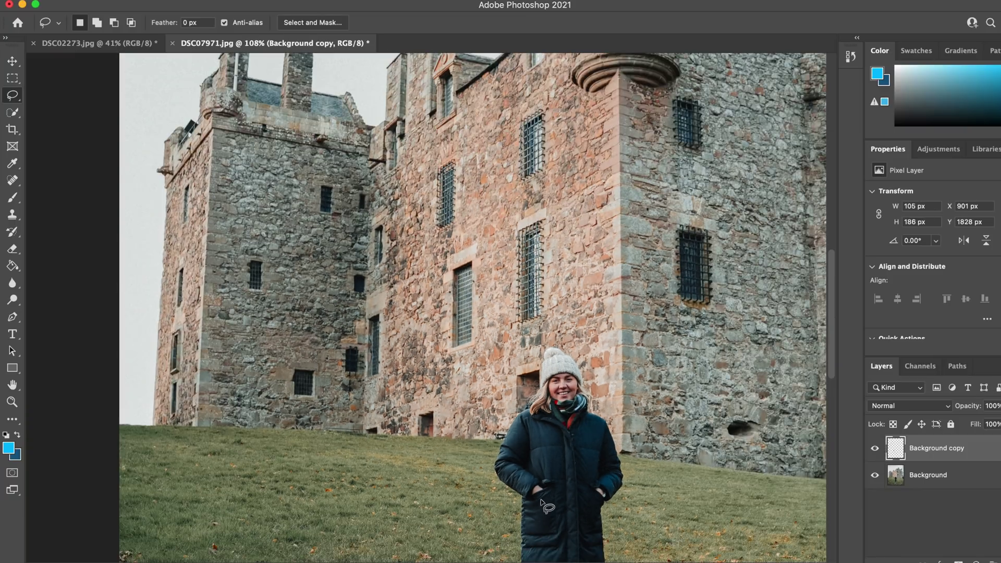
{"action": "scroll", "coordinate": [542, 505], "scroll_direction": "down", "scroll_amount": 5}
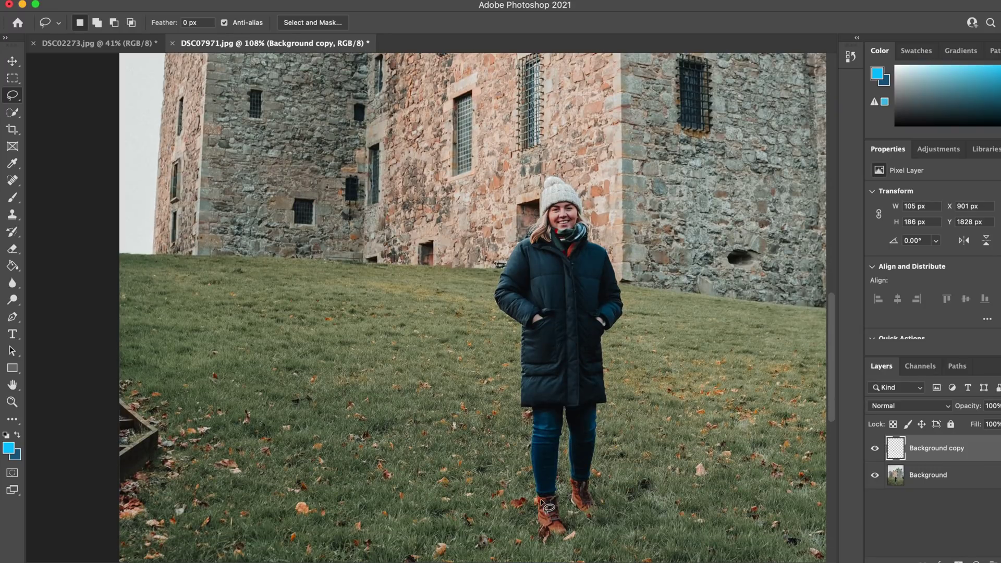
{"action": "scroll", "coordinate": [545, 506], "scroll_direction": "down", "scroll_amount": 3}
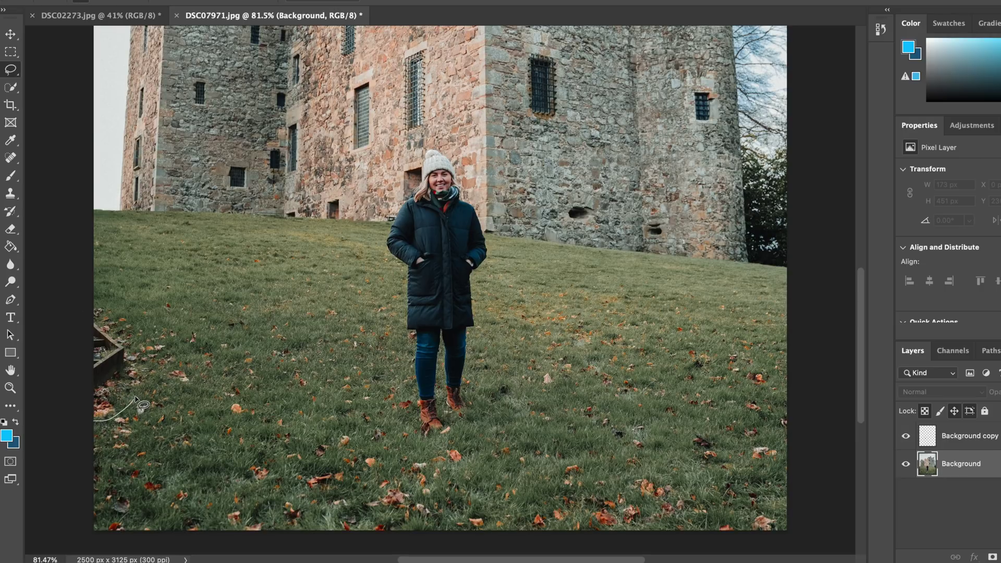
- Replace the lower-left wooden edging with Content-Aware Fill on a new layer and fit the photo
{"action": "mouse_move", "coordinate": [145, 369]}
{"action": "left_mouse_down"}
{"action": "mouse_move", "coordinate": [193, 324]}
{"action": "mouse_move", "coordinate": [136, 293]}
{"action": "mouse_move", "coordinate": [114, 301]}
{"action": "mouse_move", "coordinate": [107, 457]}
{"action": "left_mouse_up"}
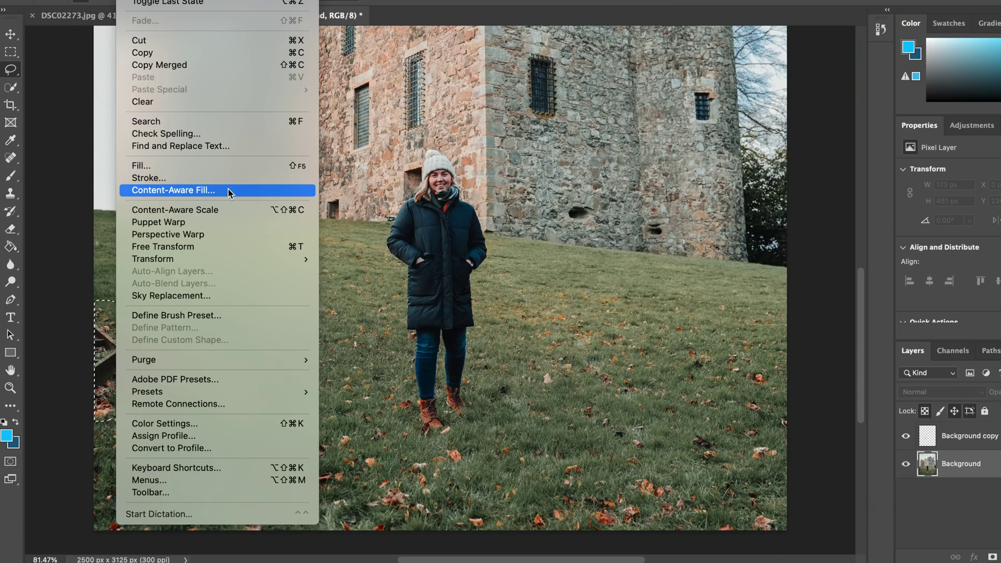
{"action": "left_click", "coordinate": [228, 193]}
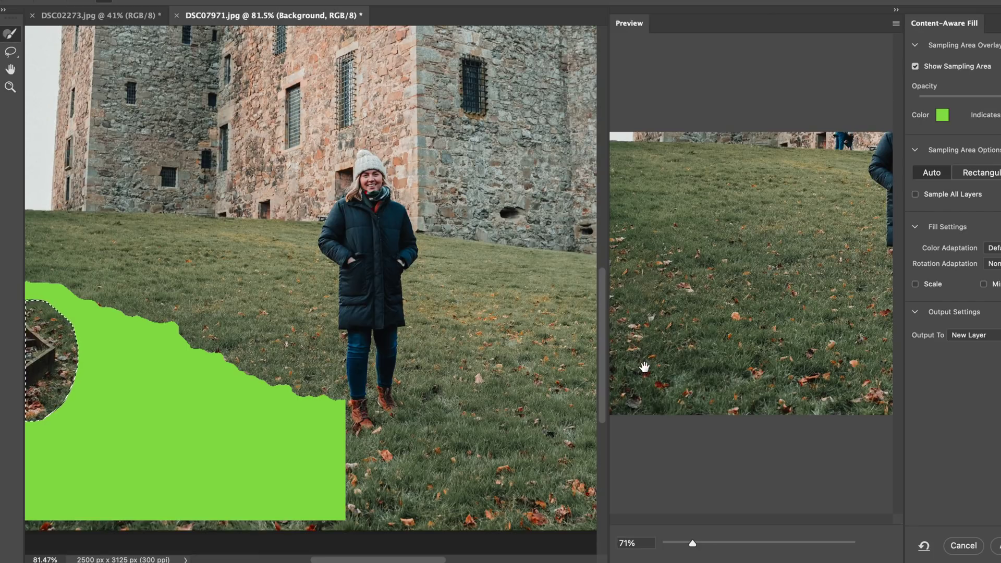
{"action": "key", "text": "Return"}
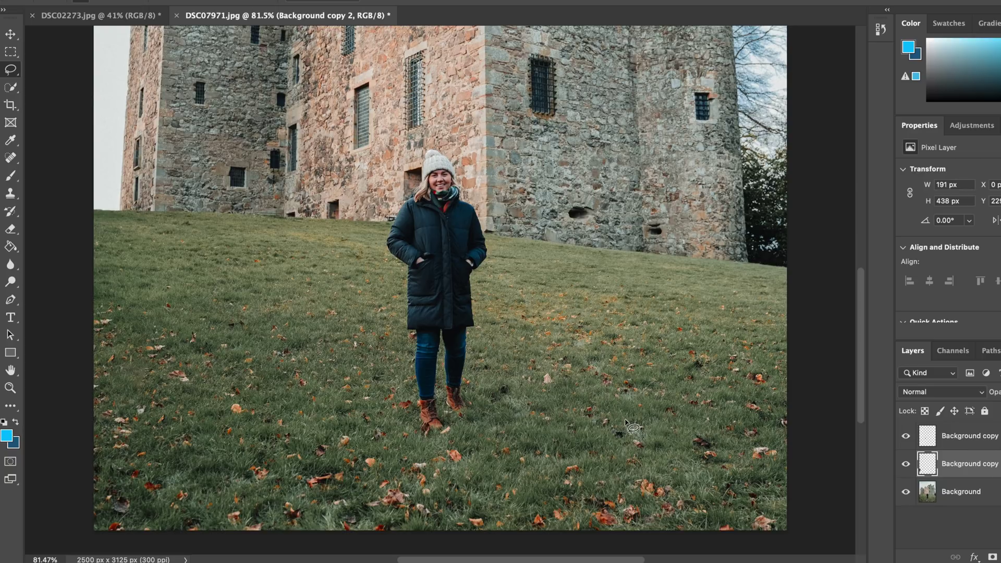
{"action": "key", "text": "ctrl+0"}
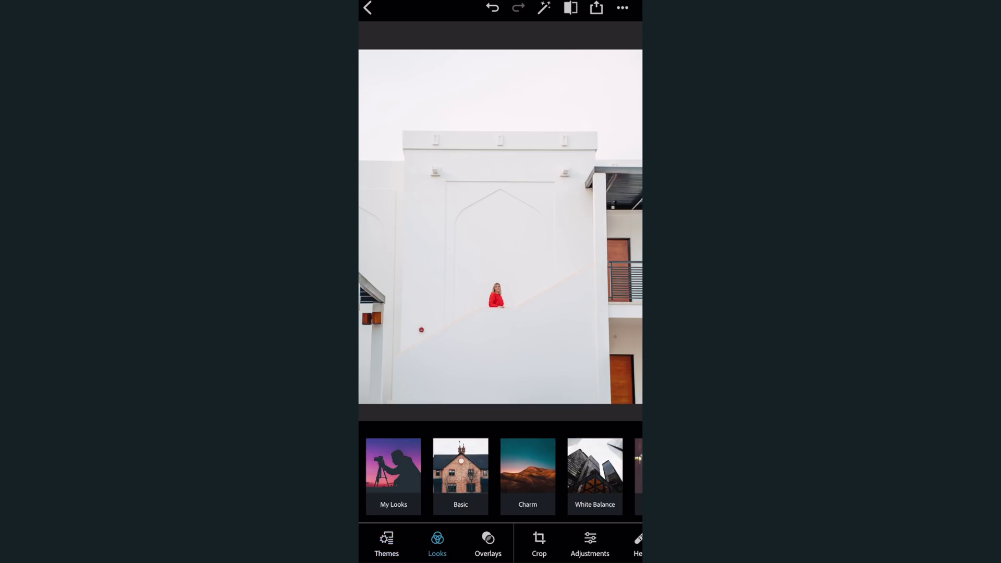
- Raise the Heal brush Feather to about 20 and paint out the lone tree
{"action": "scroll", "coordinate": [500, 477], "scroll_direction": "right", "scroll_amount": 5}
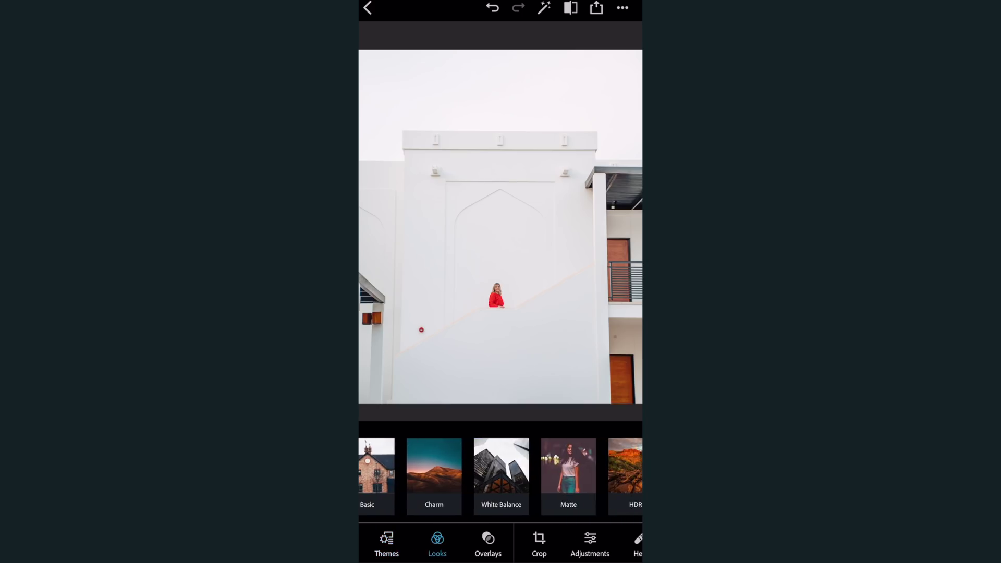
{"action": "scroll", "coordinate": [500, 476], "scroll_direction": "right", "scroll_amount": 5}
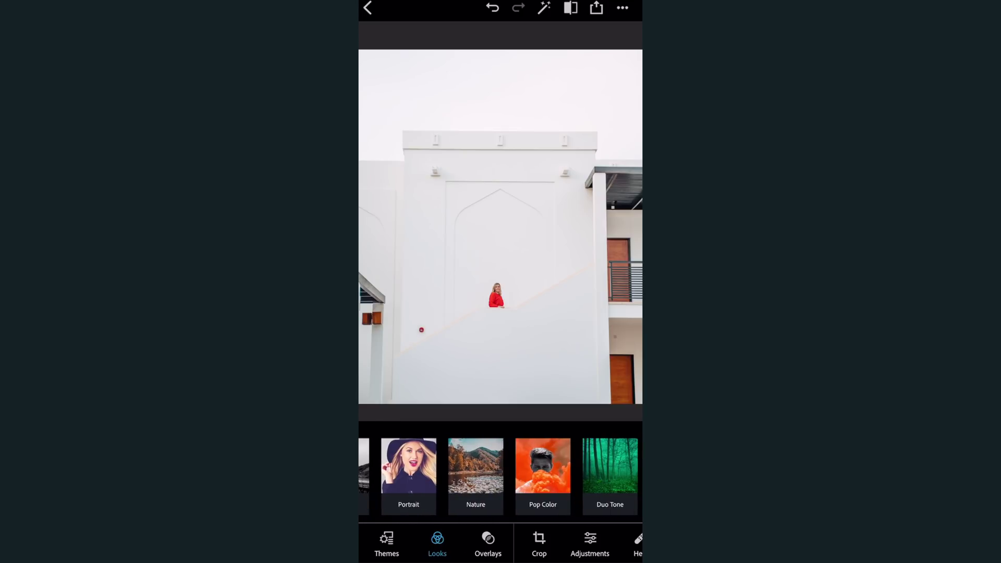
{"action": "scroll", "coordinate": [501, 545], "scroll_direction": "right", "scroll_amount": 6}
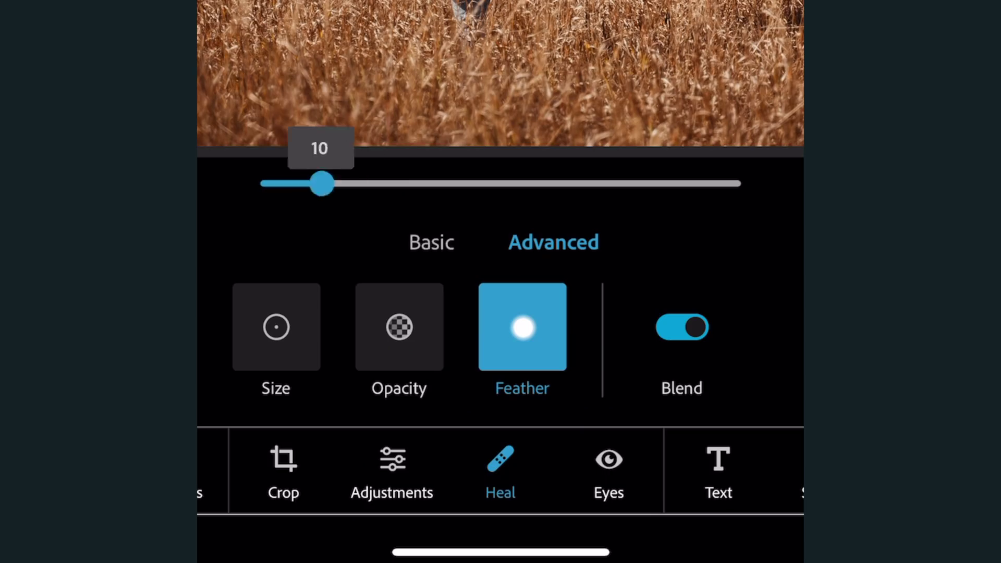
{"action": "left_click_drag", "start_coordinate": [322, 183], "coordinate": [376, 183]}
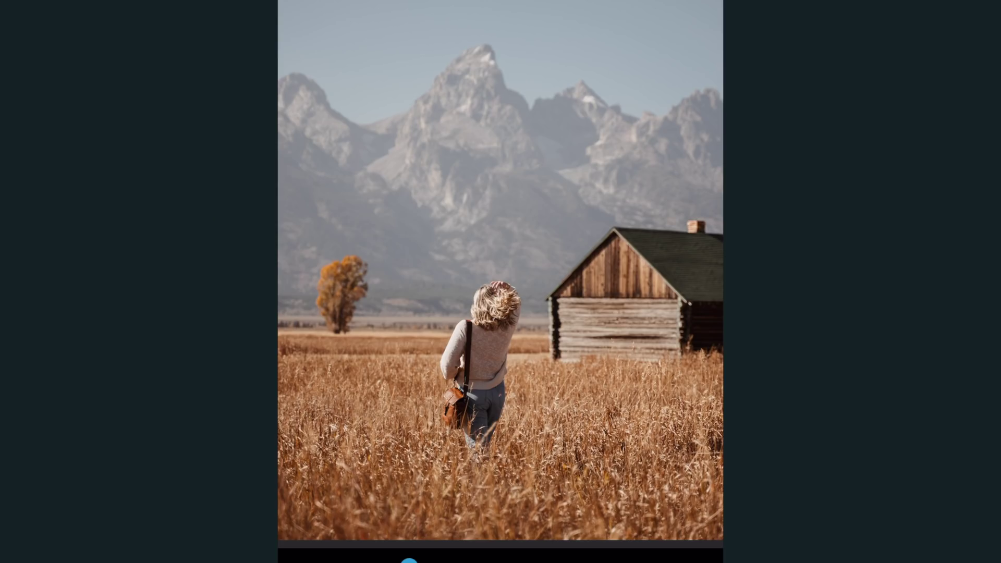
{"action": "left_click_drag", "start_coordinate": [334, 266], "coordinate": [365, 329]}
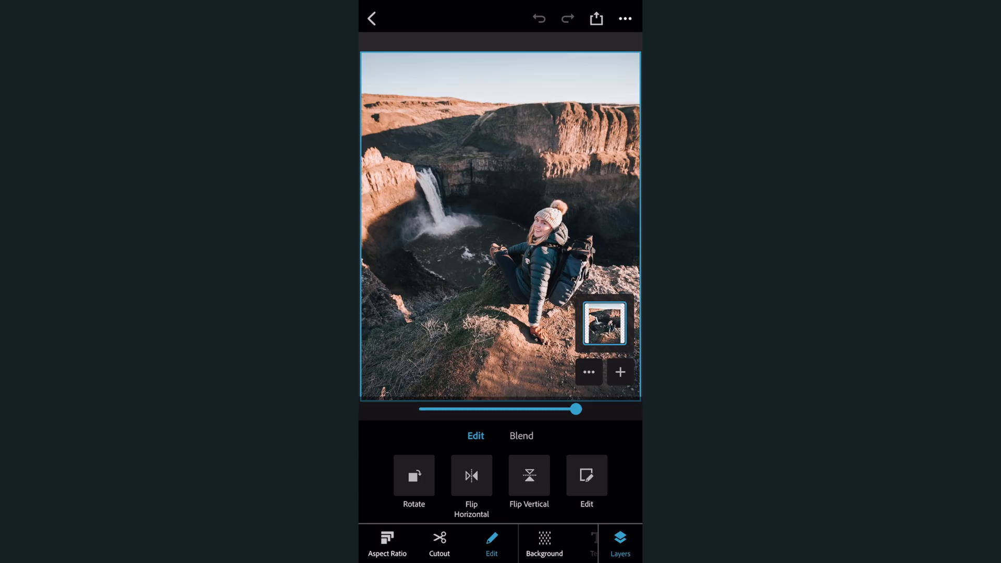
- Apply an Auto cutout of the woman and zoom in to check its edges
{"action": "left_click", "coordinate": [439, 542]}
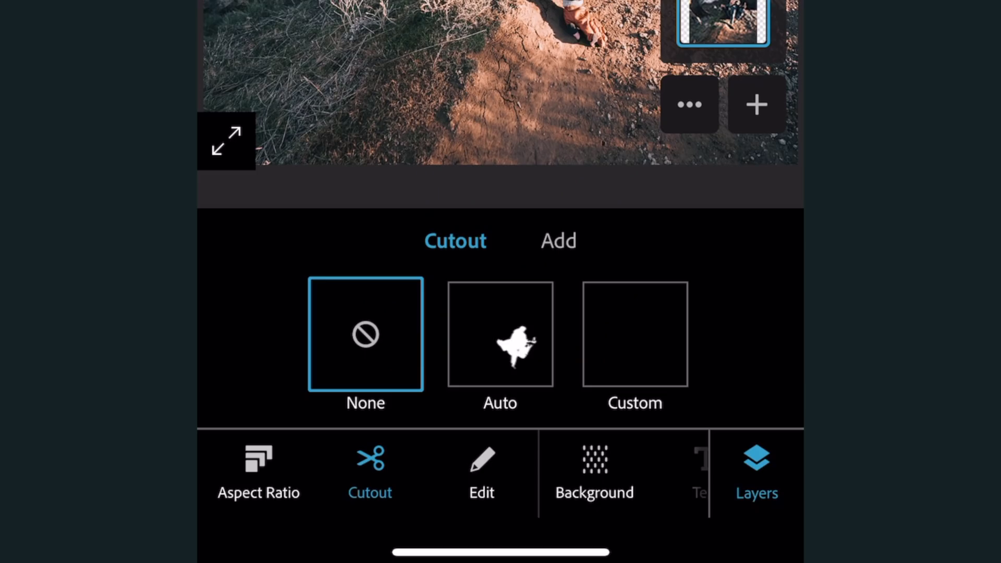
{"action": "left_click", "coordinate": [500, 334]}
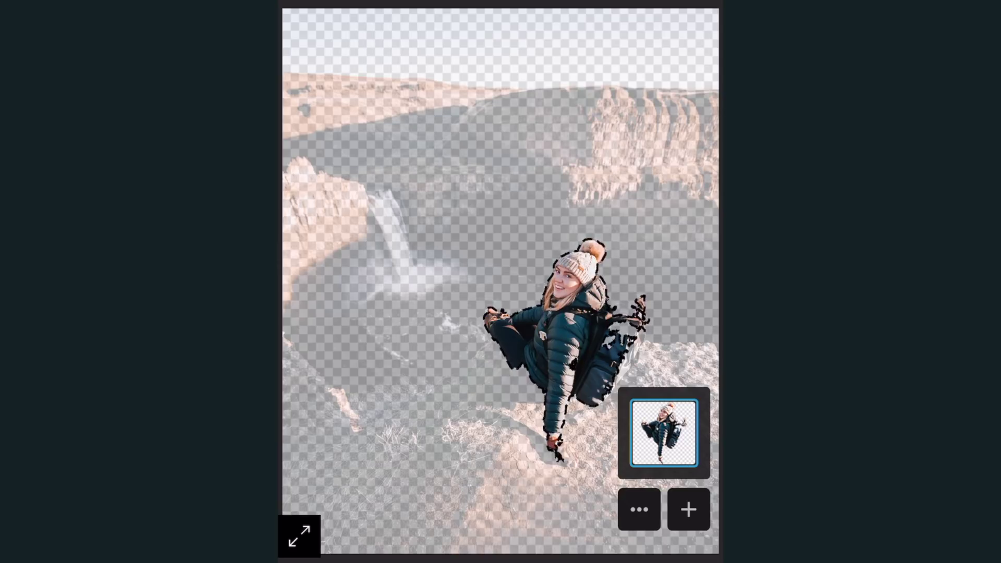
{"action": "scroll", "coordinate": [563, 365], "scroll_direction": "up", "scroll_amount": 5}
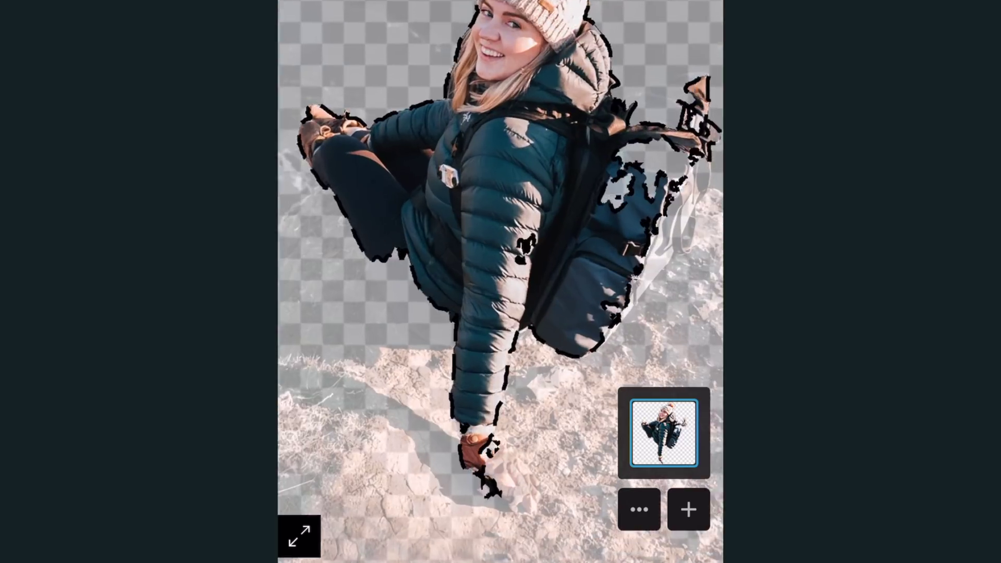
{"action": "scroll", "coordinate": [542, 230], "scroll_direction": "up", "scroll_amount": 3}
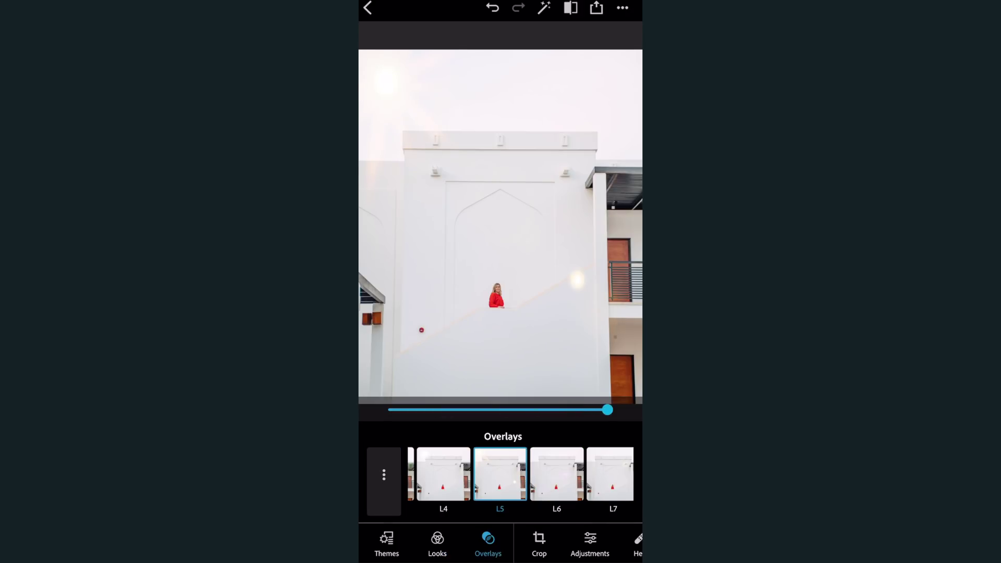
- Raise the overlay strength, then add a centre-aligned text box on the barn photo
{"action": "left_click_drag", "start_coordinate": [607, 410], "coordinate": [394, 410]}
{"action": "left_click_drag", "start_coordinate": [334, 562], "coordinate": [480, 562]}
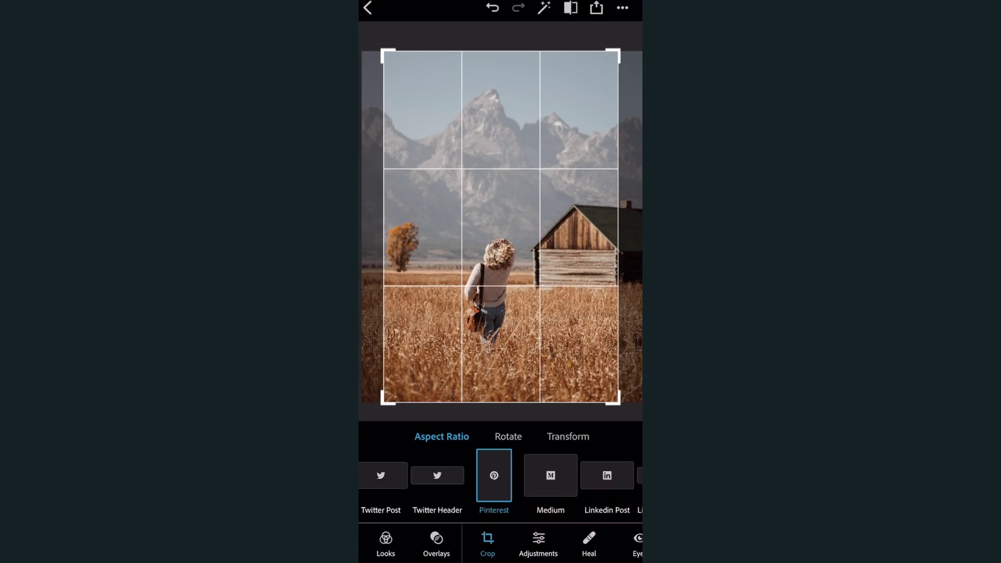
{"action": "left_click_drag", "start_coordinate": [521, 545], "coordinate": [469, 545]}
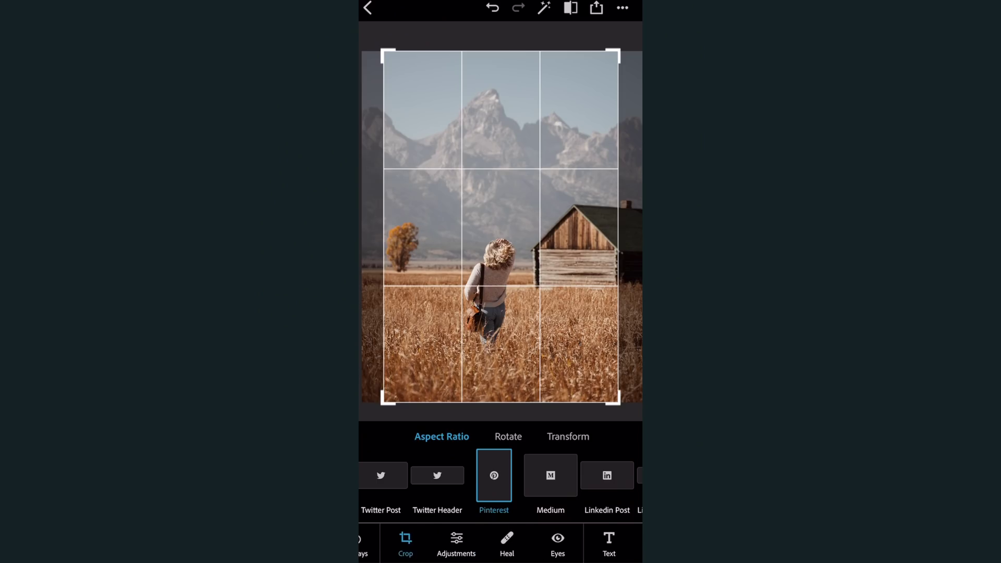
{"action": "left_click", "coordinate": [608, 545]}
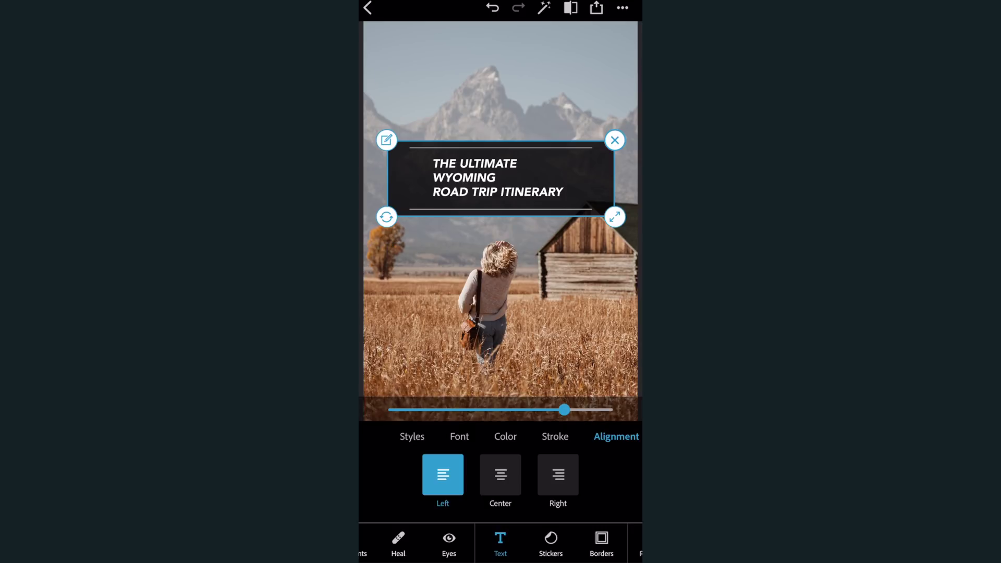
{"action": "left_click", "coordinate": [500, 475]}
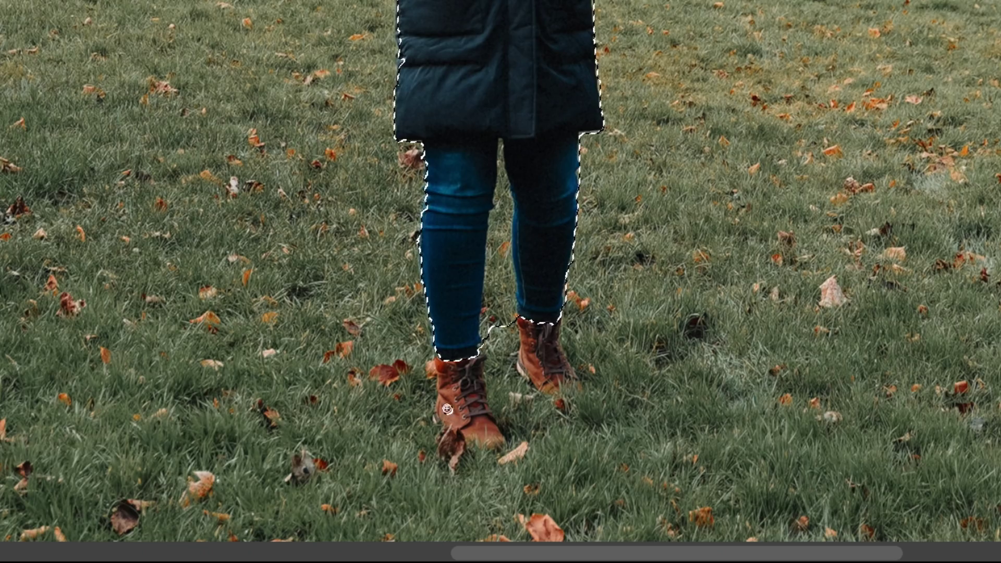
- Select the woman with Select > Subject, brushing both boots into the selection
{"action": "left_click_drag", "start_coordinate": [423, 471], "coordinate": [433, 484]}
{"action": "left_click_drag", "start_coordinate": [489, 435], "coordinate": [545, 389]}
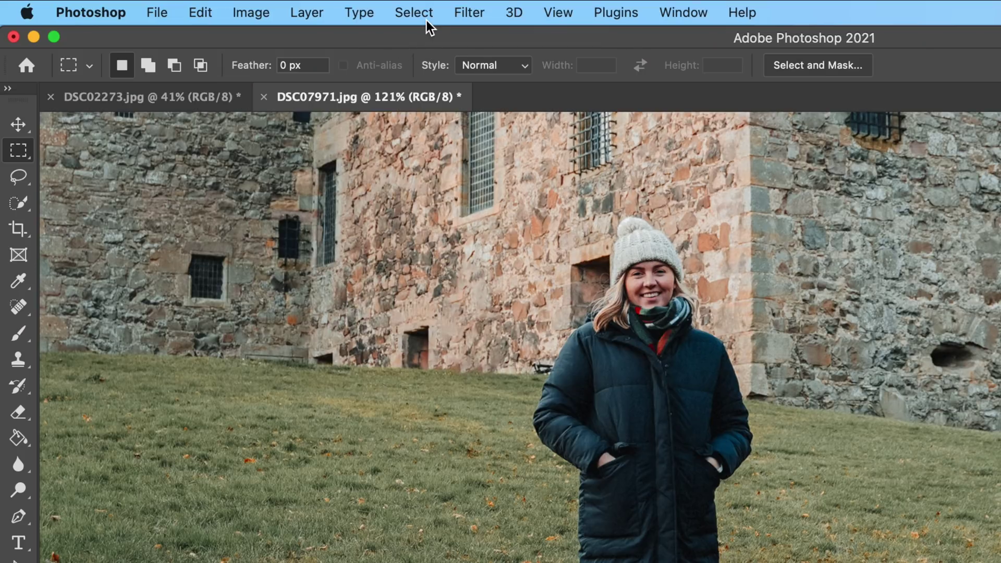
{"action": "left_click", "coordinate": [427, 20]}
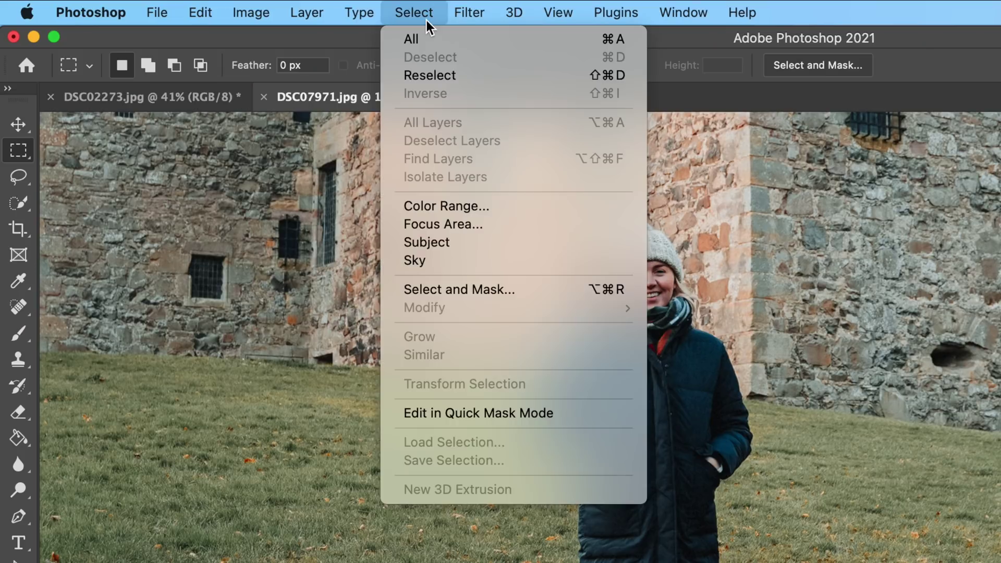
{"action": "left_click", "coordinate": [505, 245]}
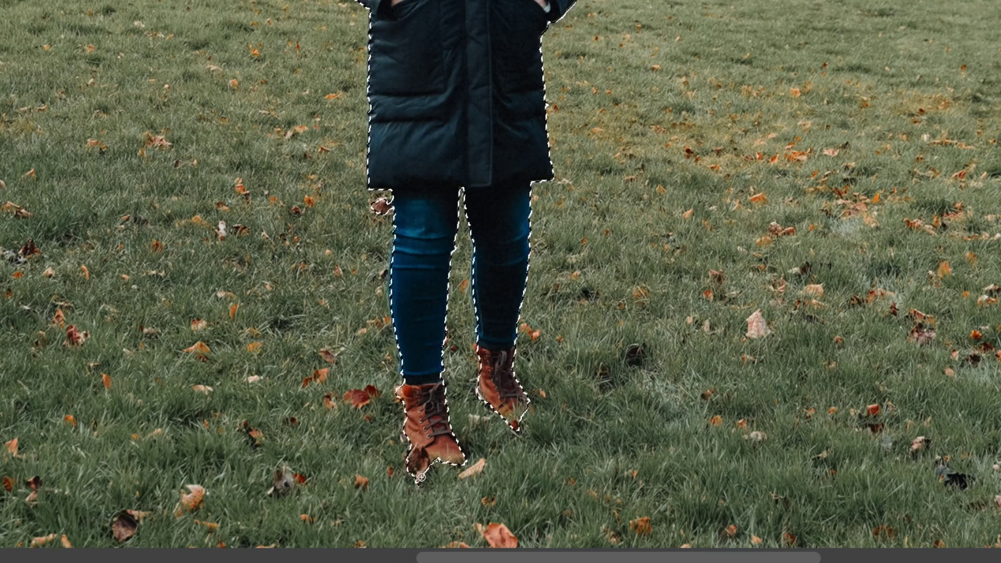
{"action": "left_click", "coordinate": [421, 477]}
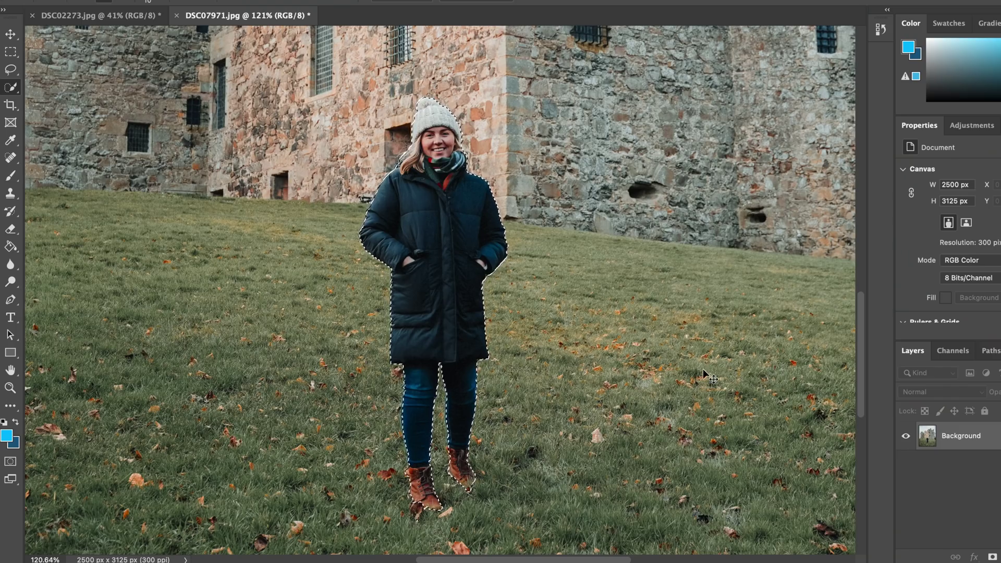
- Copy the woman to Layer 1, add SCOTLAND text, and stack Layer 1 above it
{"action": "key", "text": "super+j"}
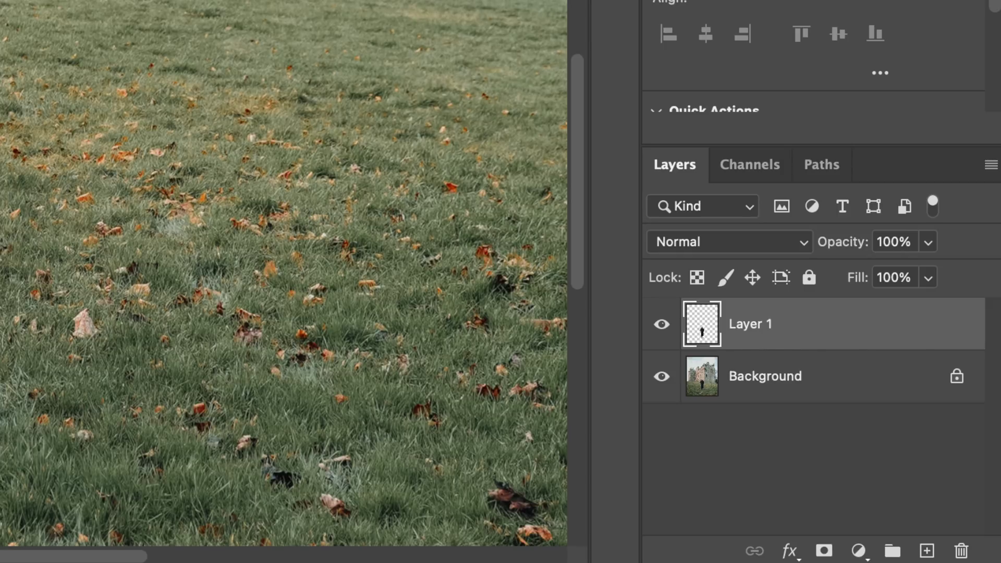
{"action": "type", "text": "O"}
{"action": "type", "text": "TLAND"}
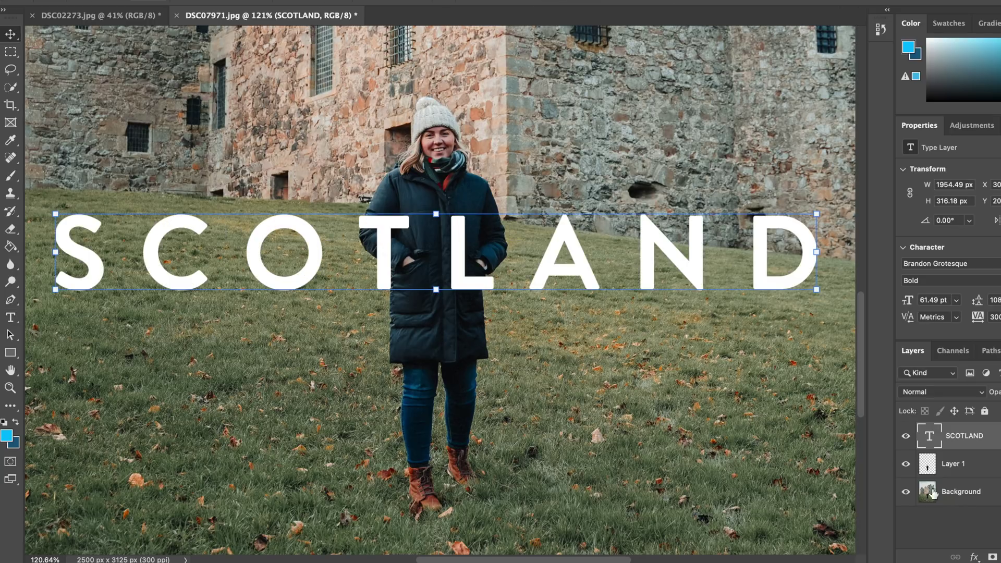
{"action": "left_click", "coordinate": [962, 530]}
{"action": "left_click", "coordinate": [961, 469]}
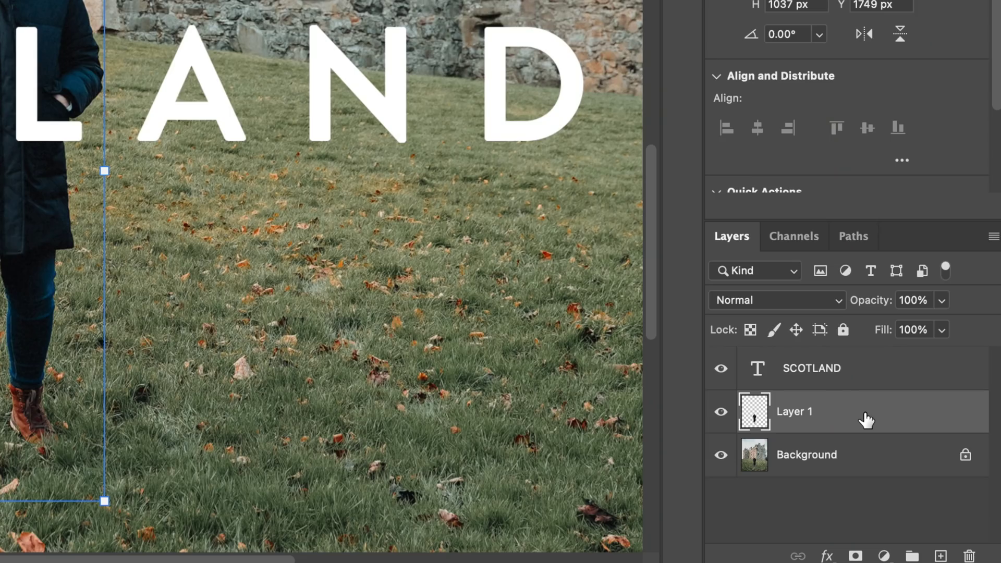
{"action": "left_click_drag", "start_coordinate": [865, 420], "coordinate": [867, 366]}
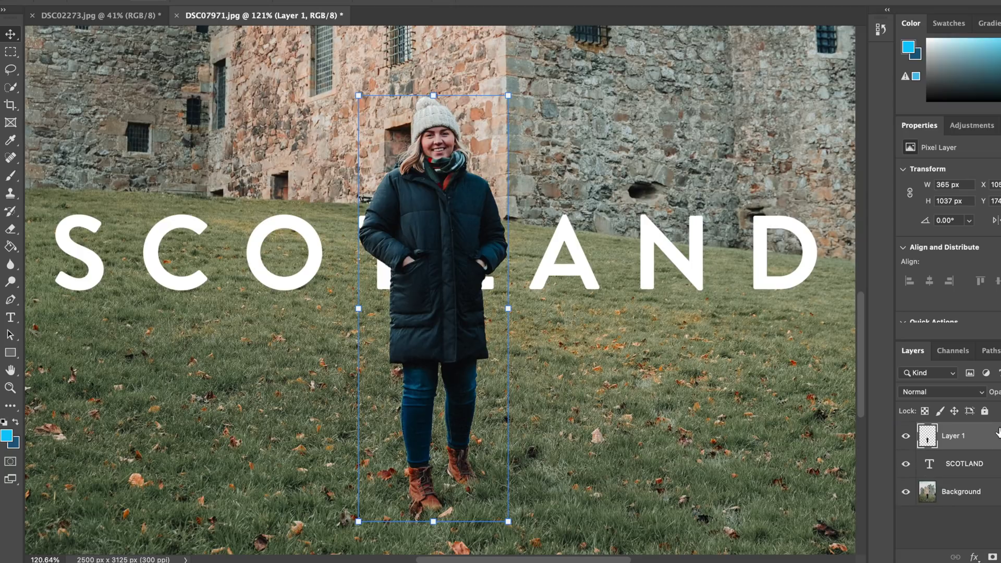
- Move the SCOTLAND text higher up the photo and deselect the layer
{"action": "left_click", "coordinate": [965, 464]}
{"action": "left_click_drag", "start_coordinate": [700, 268], "coordinate": [689, 122]}
{"action": "scroll", "coordinate": [557, 431], "scroll_direction": "down", "scroll_amount": 3}
{"action": "left_click", "coordinate": [556, 431]}
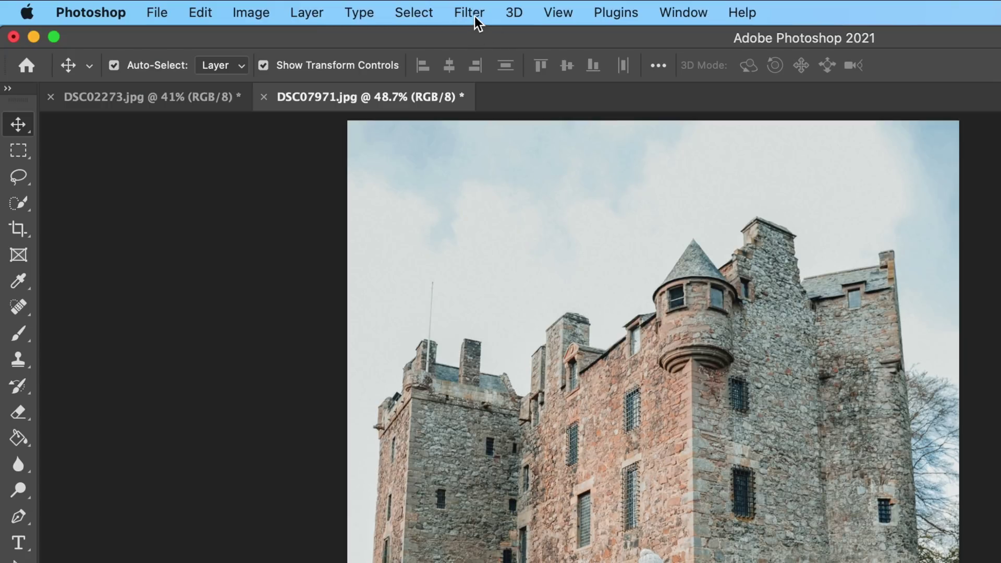
- Open the Camera Raw Filter, try the Greens hue, and show the Color Mixer's Saturation sliders
{"action": "left_click", "coordinate": [475, 16]}
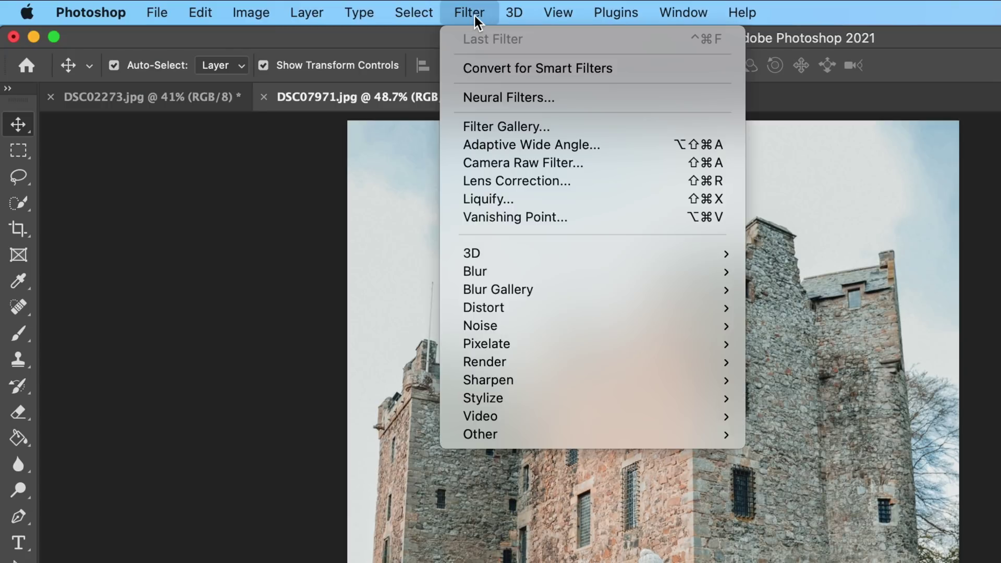
{"action": "left_click", "coordinate": [609, 163]}
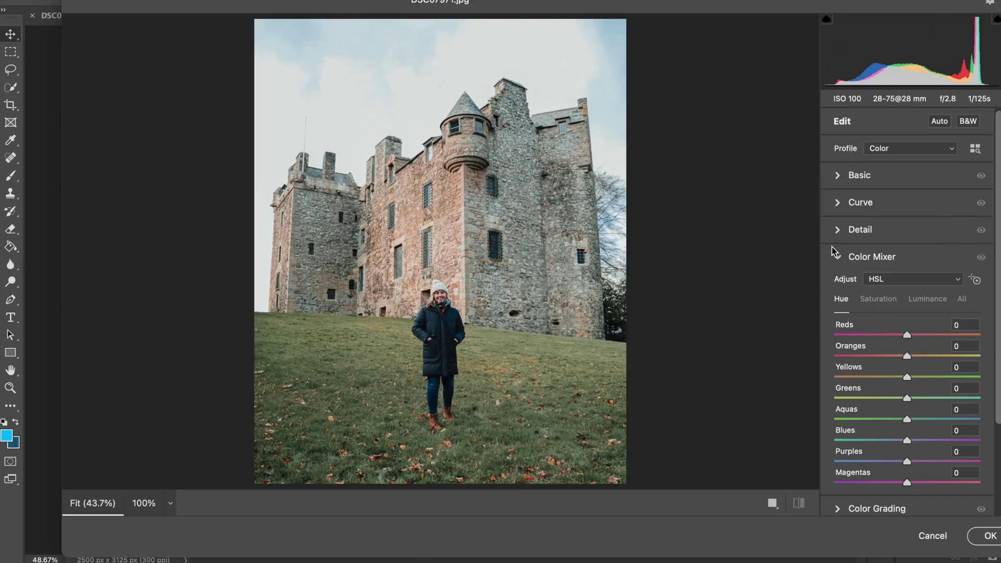
{"action": "scroll", "coordinate": [868, 221], "scroll_direction": "down", "scroll_amount": 3}
{"action": "left_click_drag", "start_coordinate": [907, 331], "coordinate": [916, 288]}
{"action": "left_click", "coordinate": [878, 232]}
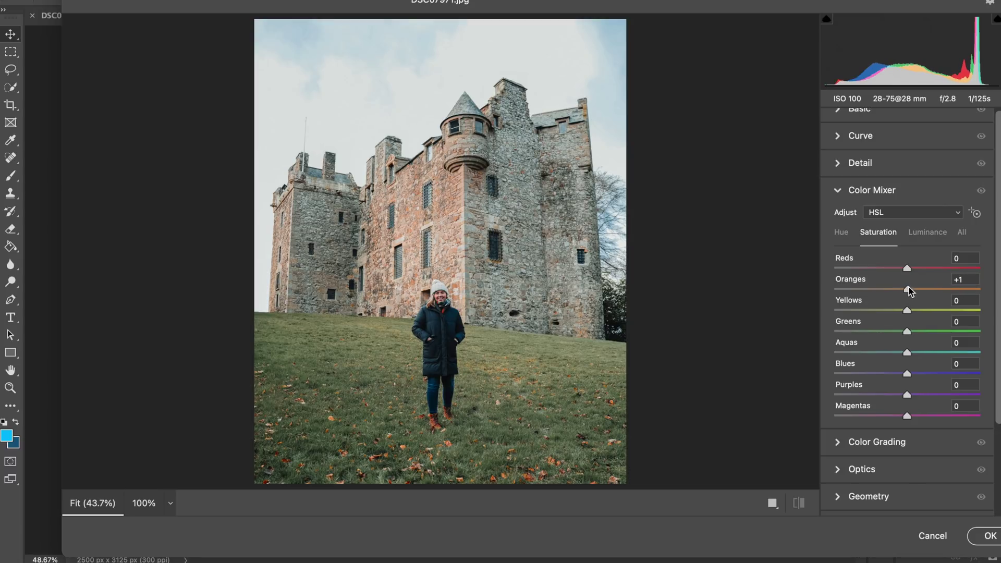
{"action": "scroll", "coordinate": [908, 291], "scroll_direction": "down", "scroll_amount": 2}
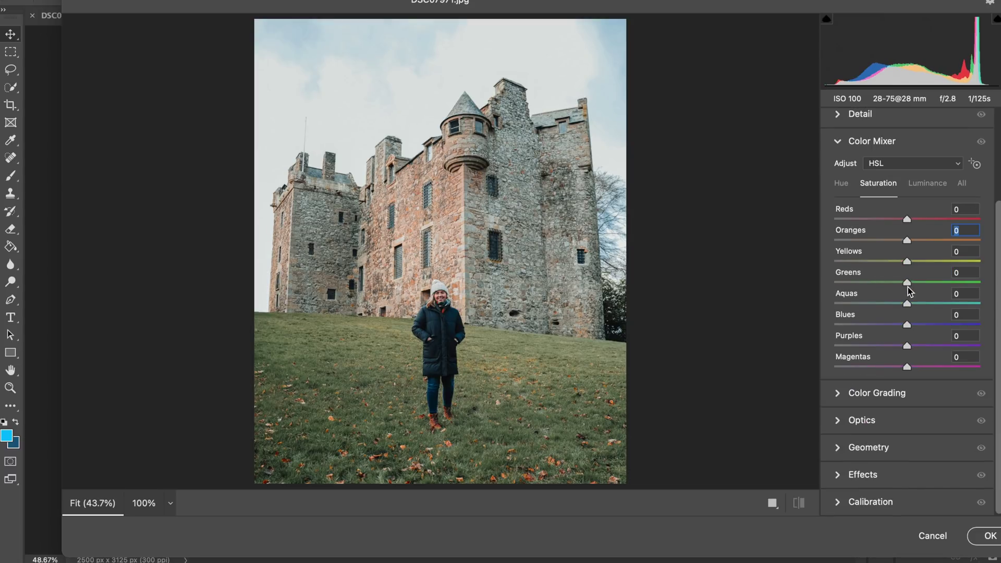
{"action": "scroll", "coordinate": [909, 289], "scroll_direction": "up", "scroll_amount": 2}
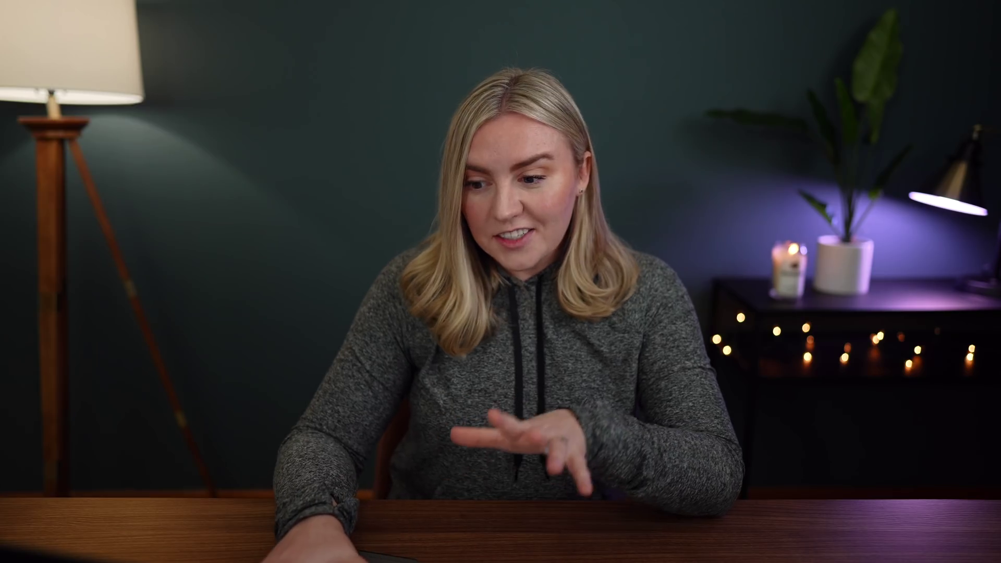